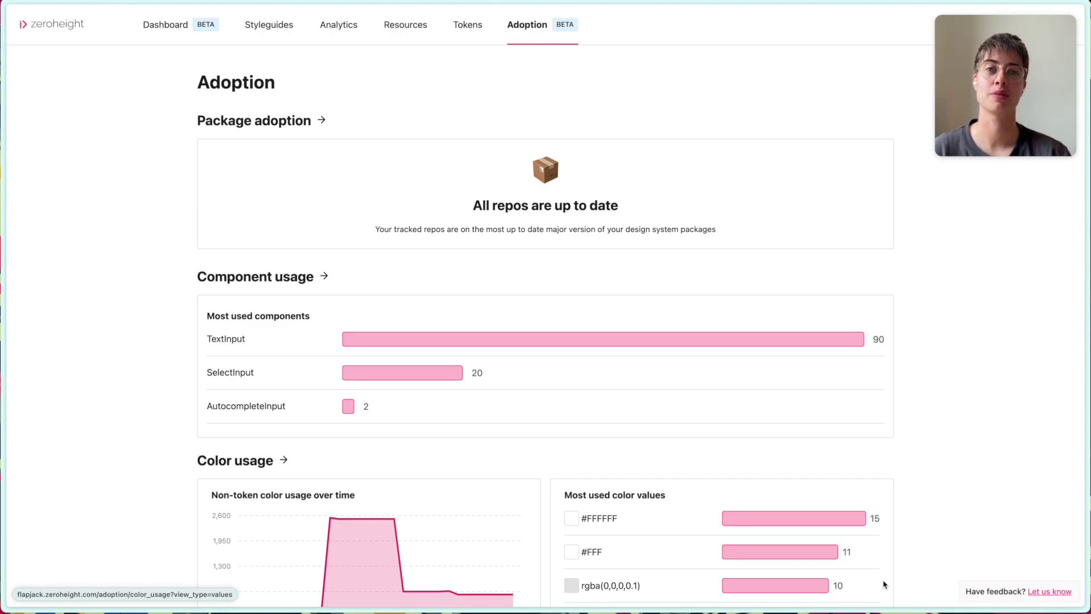
# Choose the CLI tool for adoption tracking and continue past the install-CLI step.
pyautogui.scroll(-2, 885, 584)
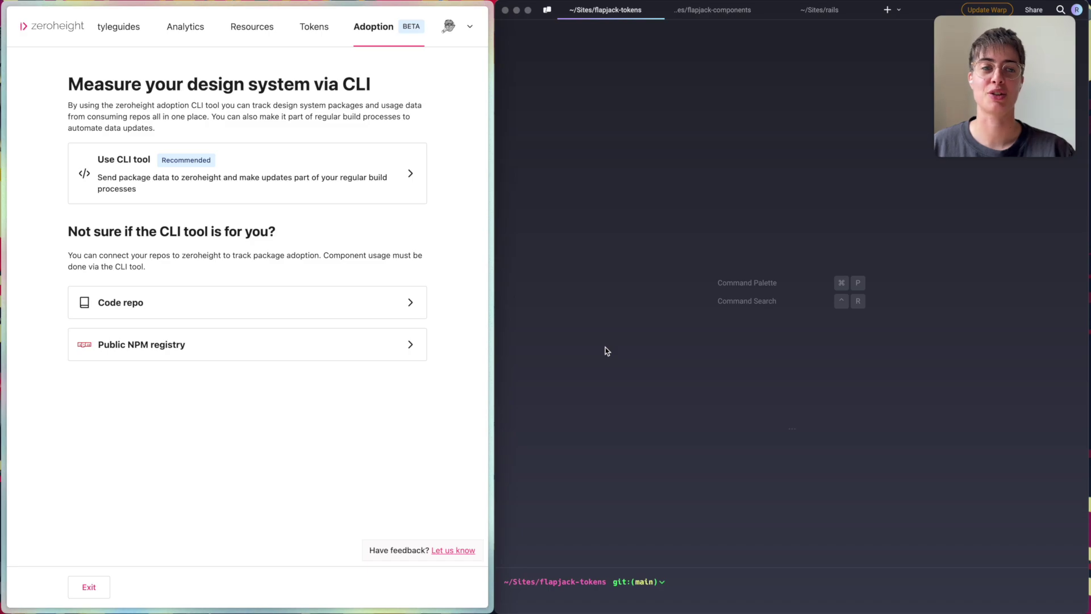
pyautogui.click(272, 166)
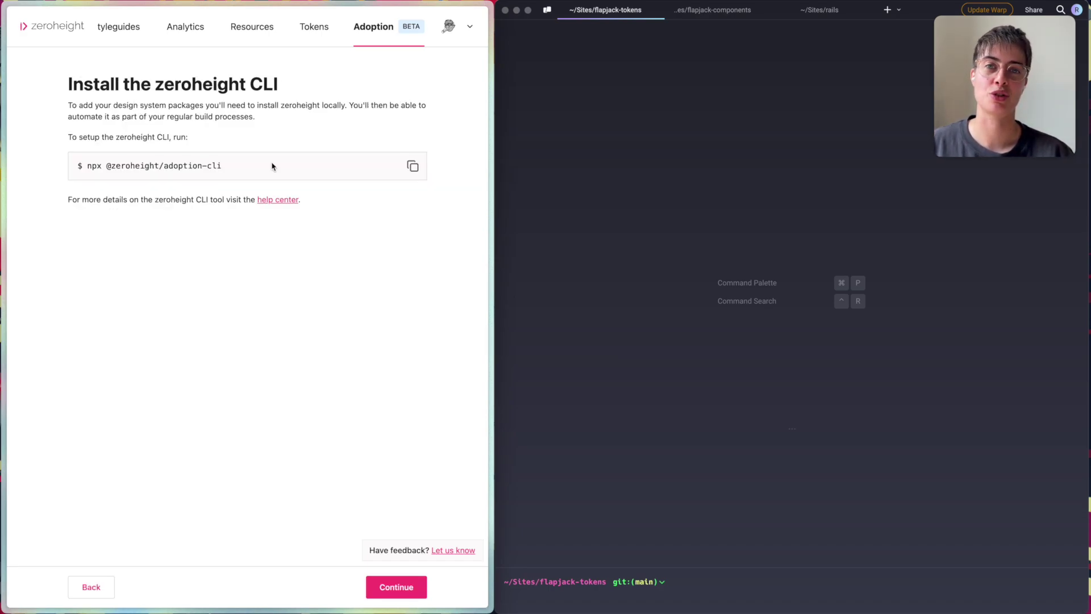
pyautogui.click(382, 587)
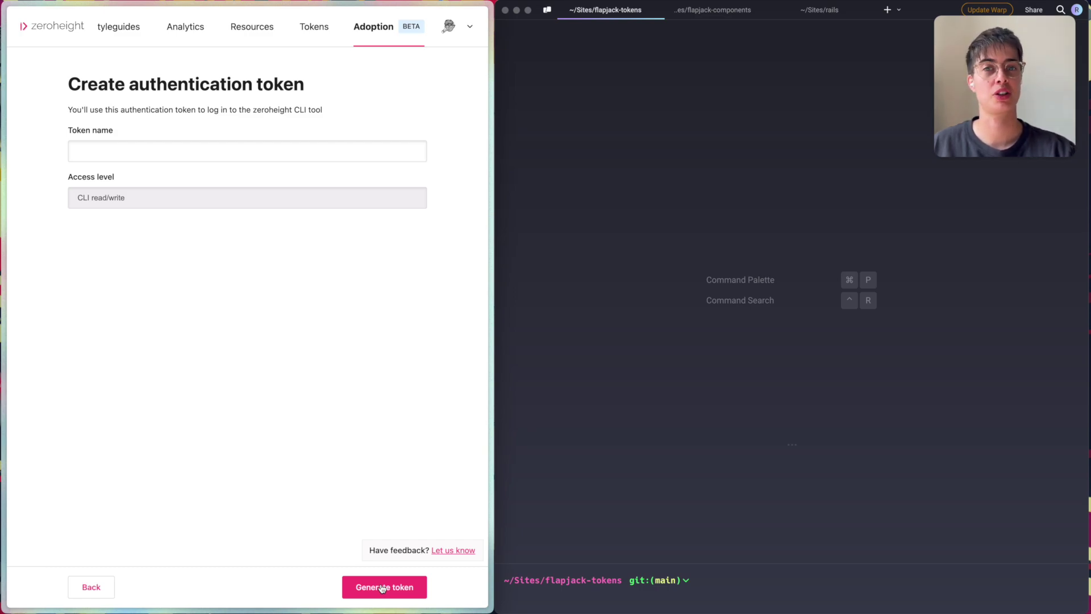
# Generate a CLI read/write authentication token named 'My cli token'.
pyautogui.click(382, 588)
pyautogui.write('My cli token')
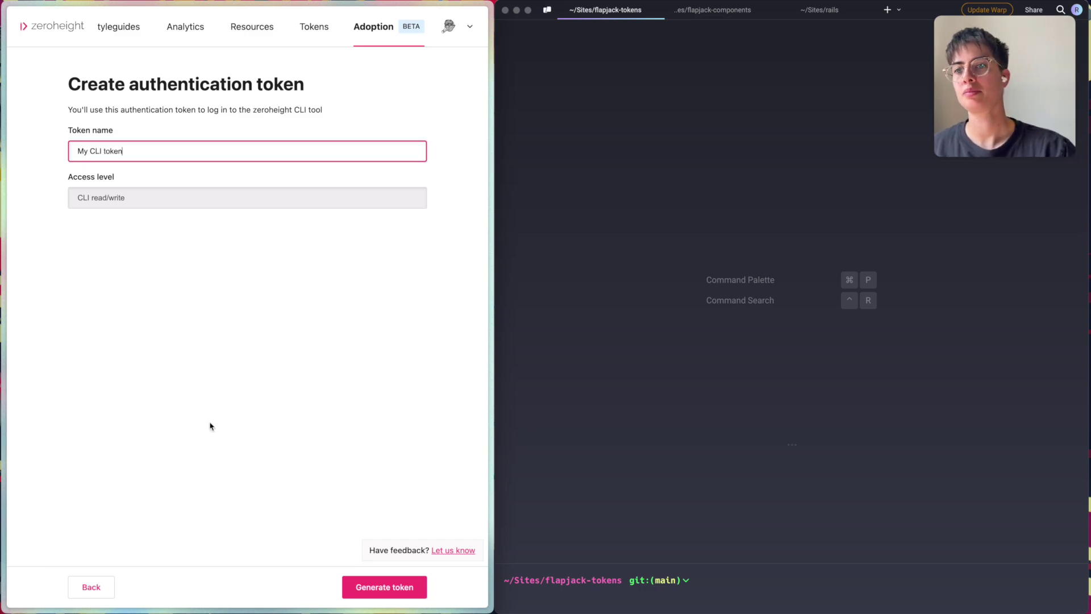
pyautogui.click(407, 591)
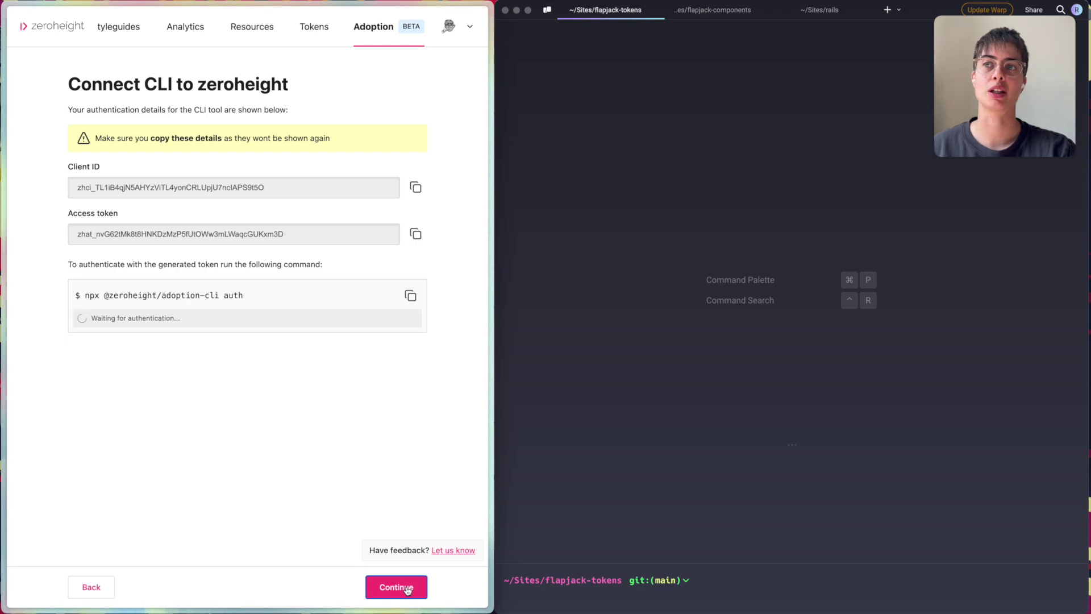
pyautogui.click(637, 594)
# Run zh-adoption auth and supply the client ID copied from zeroheight.
pyautogui.write('zh-adoption auth')
pyautogui.press('Return')
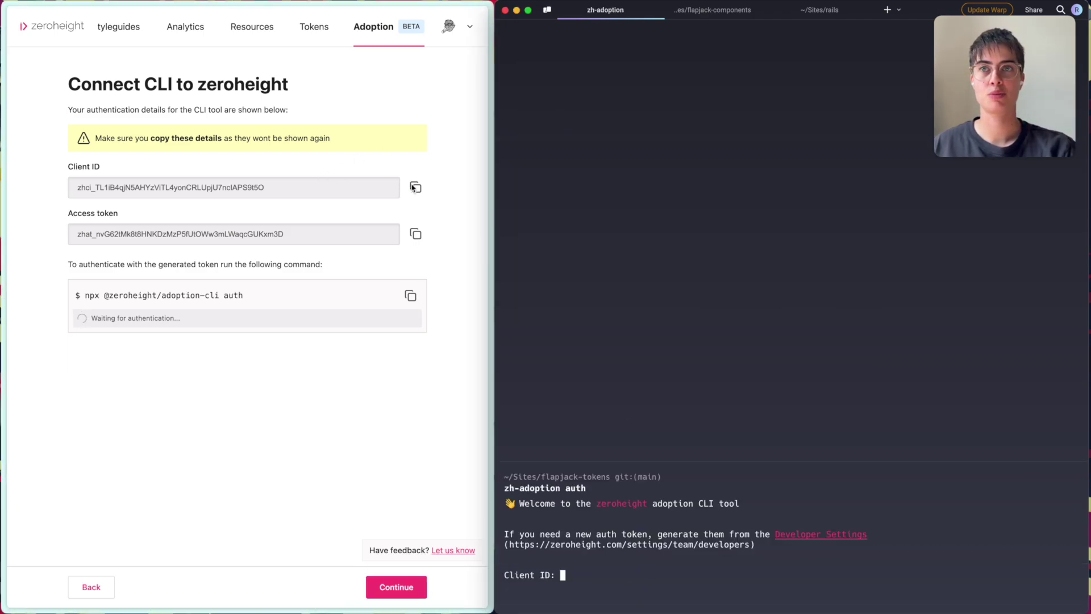
pyautogui.click(416, 188)
pyautogui.click(647, 569)
pyautogui.press('super+v')
pyautogui.press('Return')
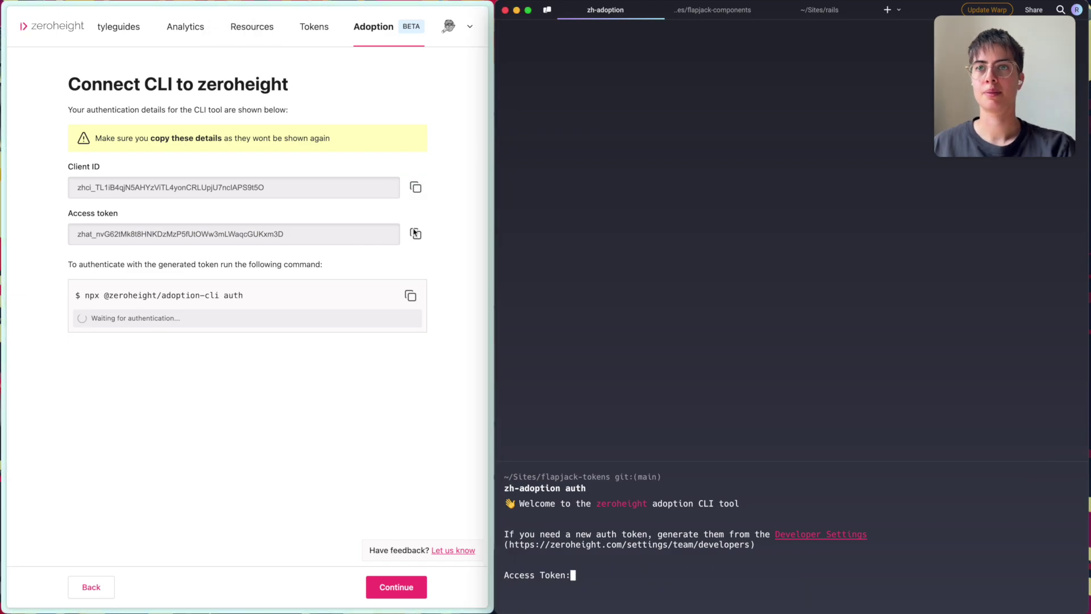
# Supply the copied access token and confirm saving the credentials to the config file.
pyautogui.click(416, 234)
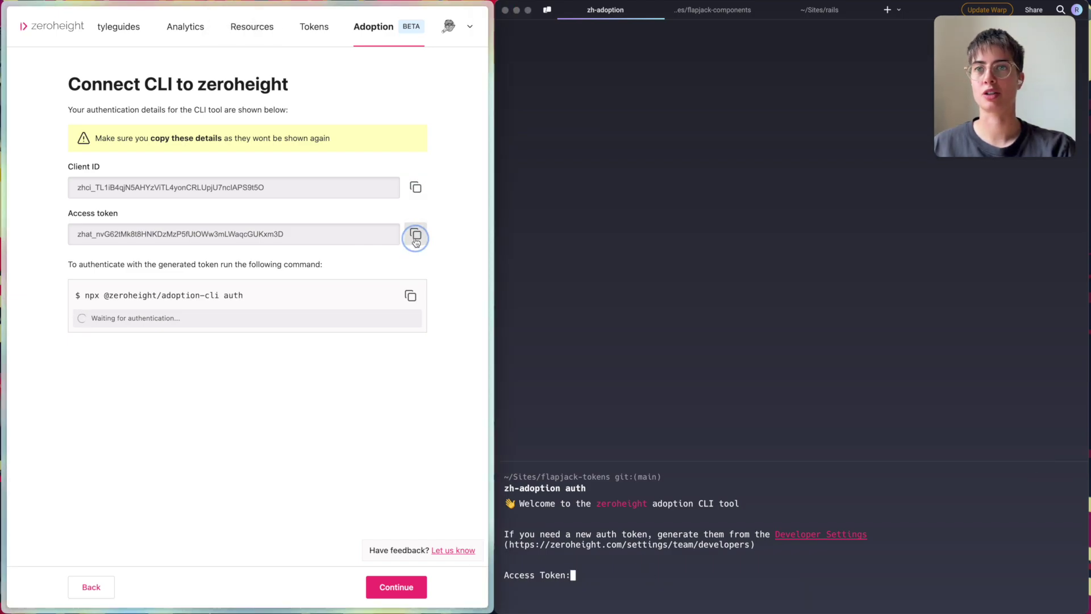
pyautogui.click(691, 589)
pyautogui.press('super+v')
pyautogui.press('Return')
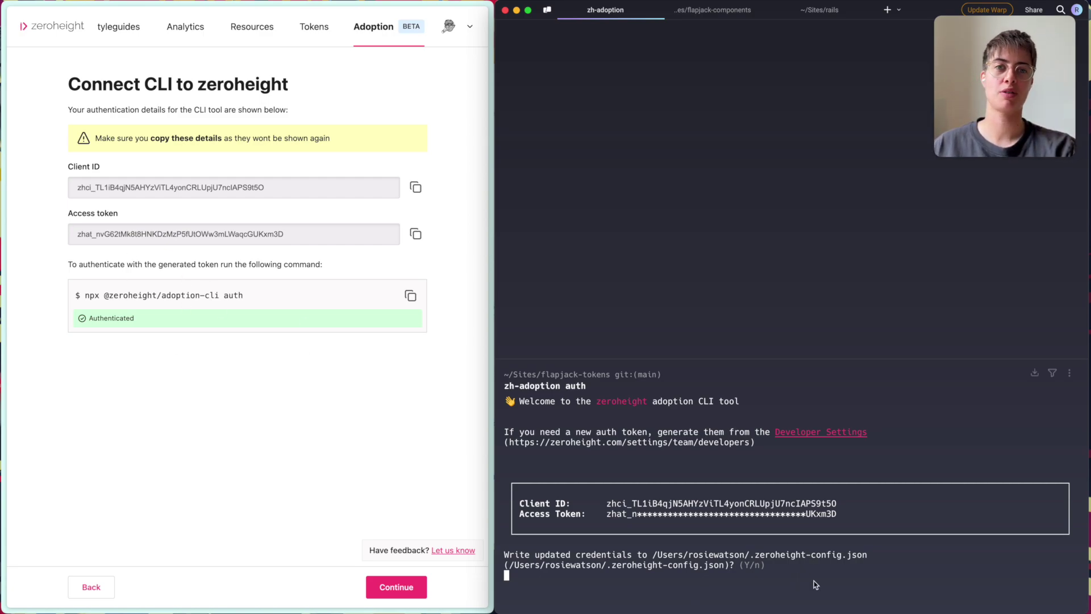
pyautogui.press('Return')
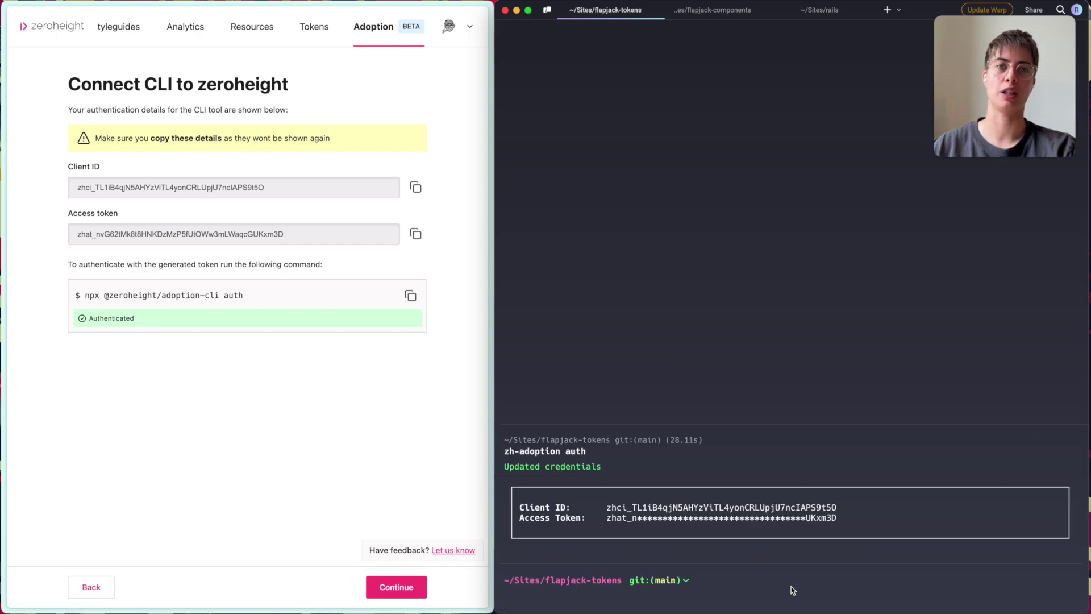
pyautogui.click(271, 396)
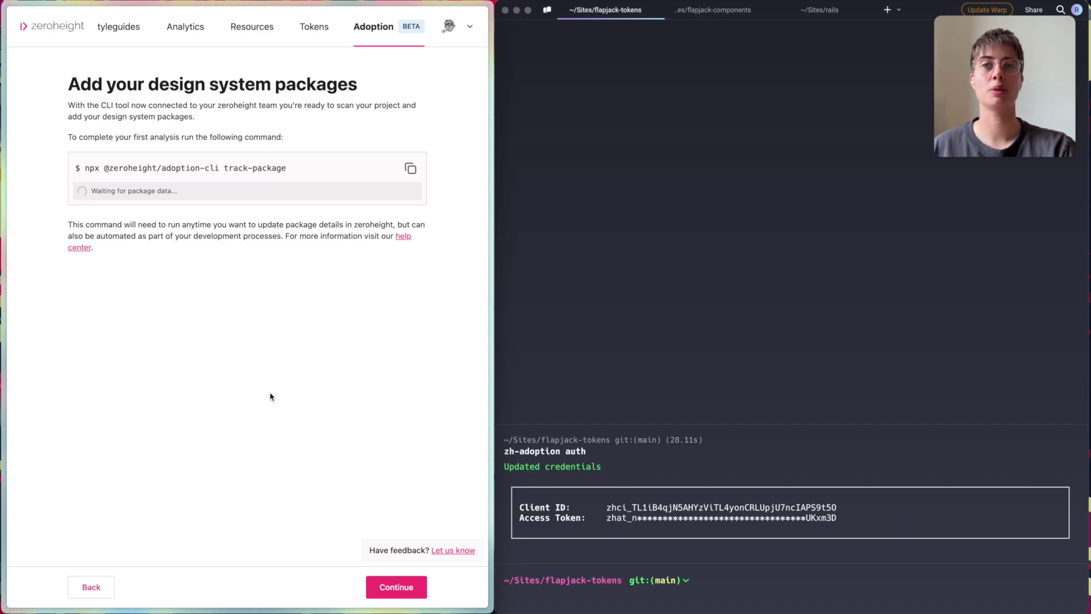
# Run zh-adoption track-package in the flapjack-tokens repo and confirm sending its package details.
pyautogui.click(860, 586)
pyautogui.write('zh-adoption tr')
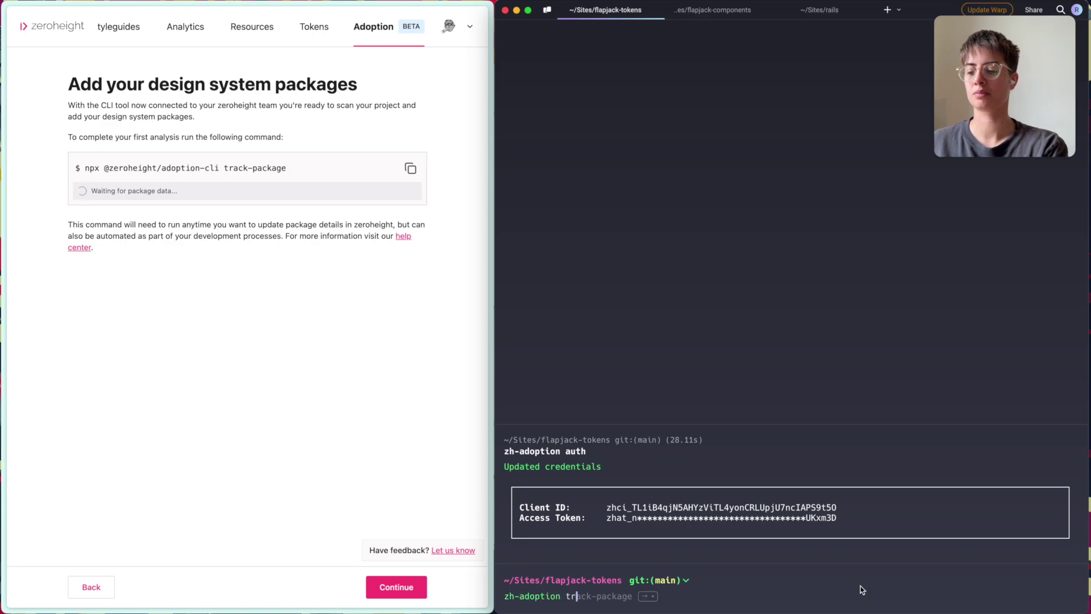
pyautogui.write('ack-package')
pyautogui.press('Return')
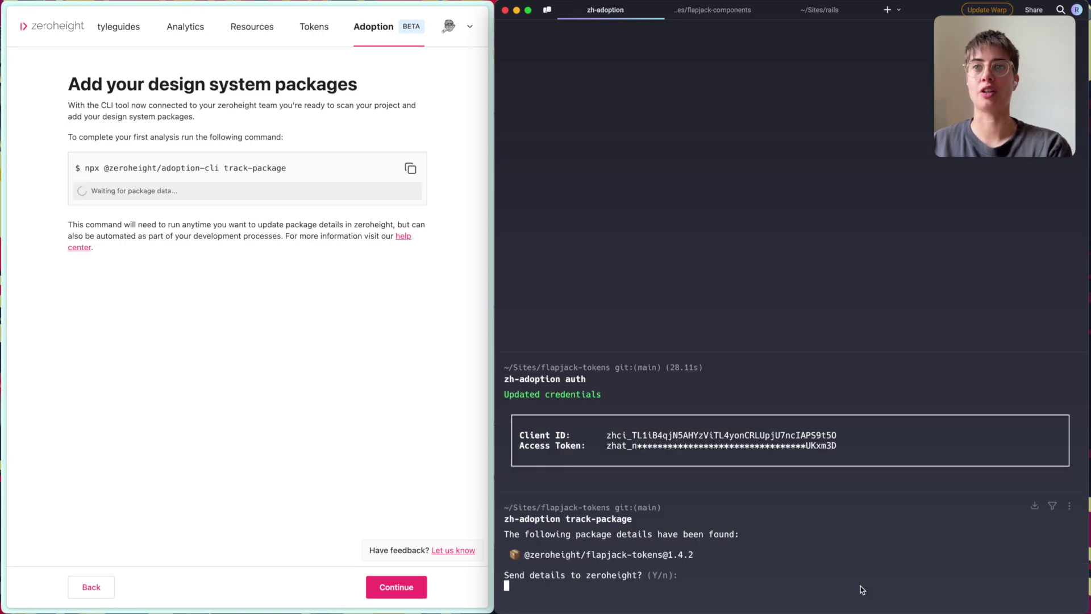
pyautogui.press('Return')
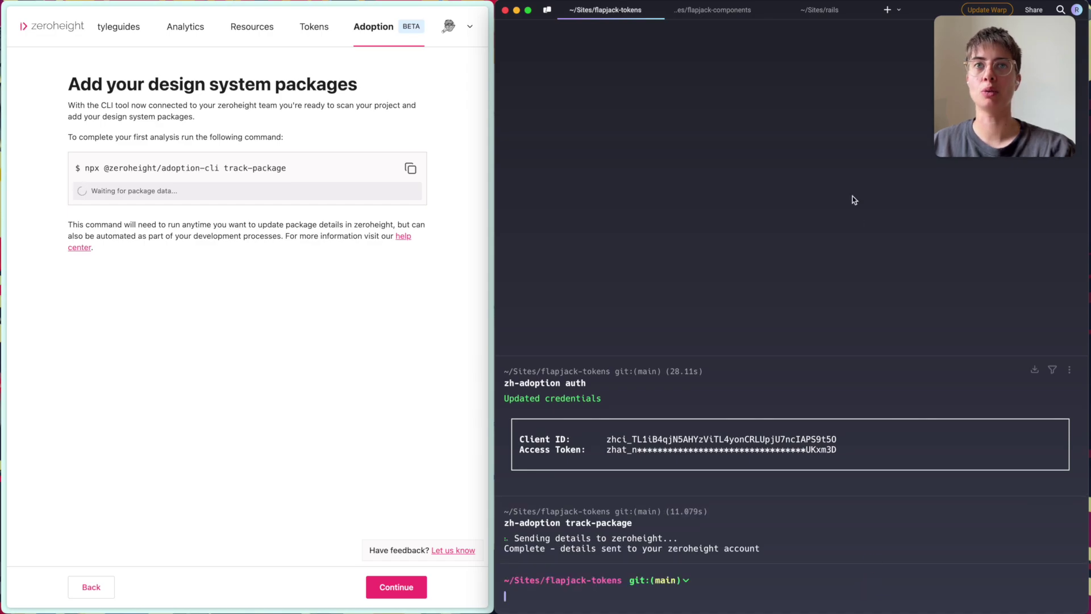
# Run zh-adoption track-package in the flapjack-components repo and confirm sending its details.
pyautogui.click(712, 12)
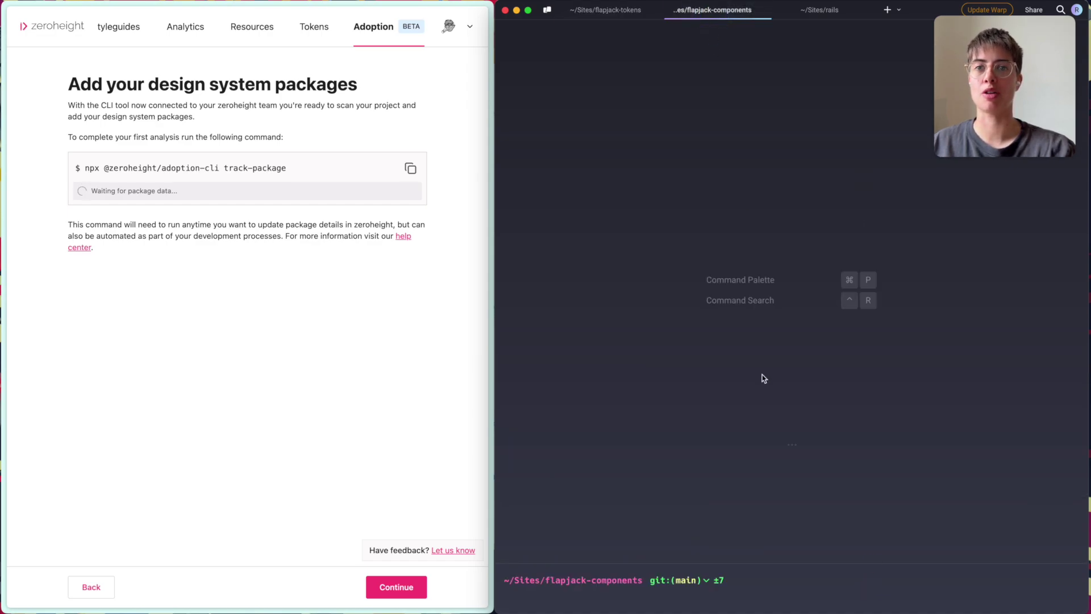
pyautogui.write('zh-adoption track-pa')
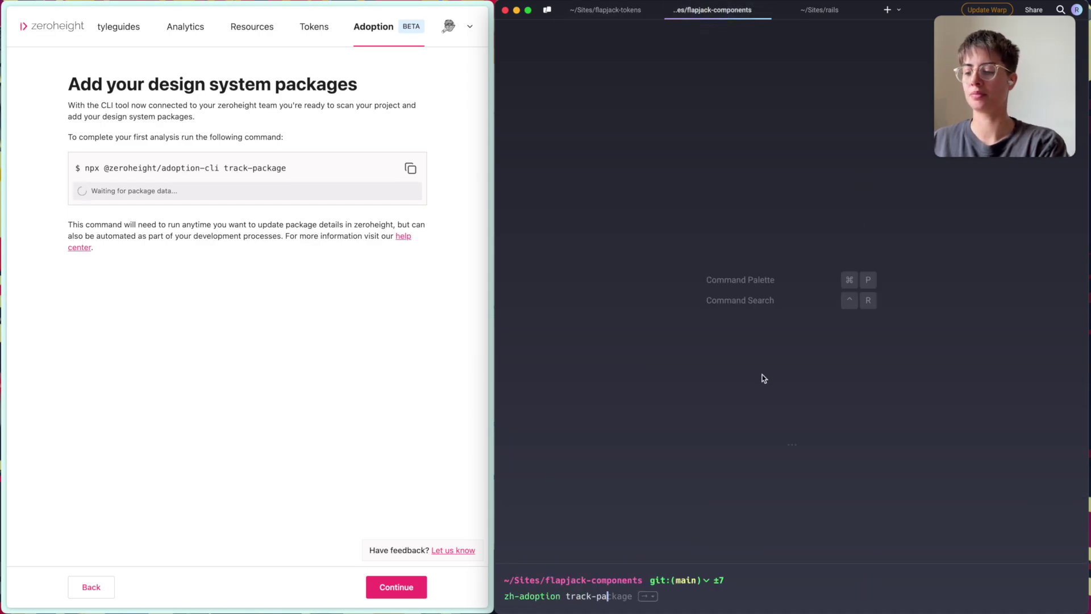
pyautogui.write('ckage')
pyautogui.press('Return')
pyautogui.press('Return')
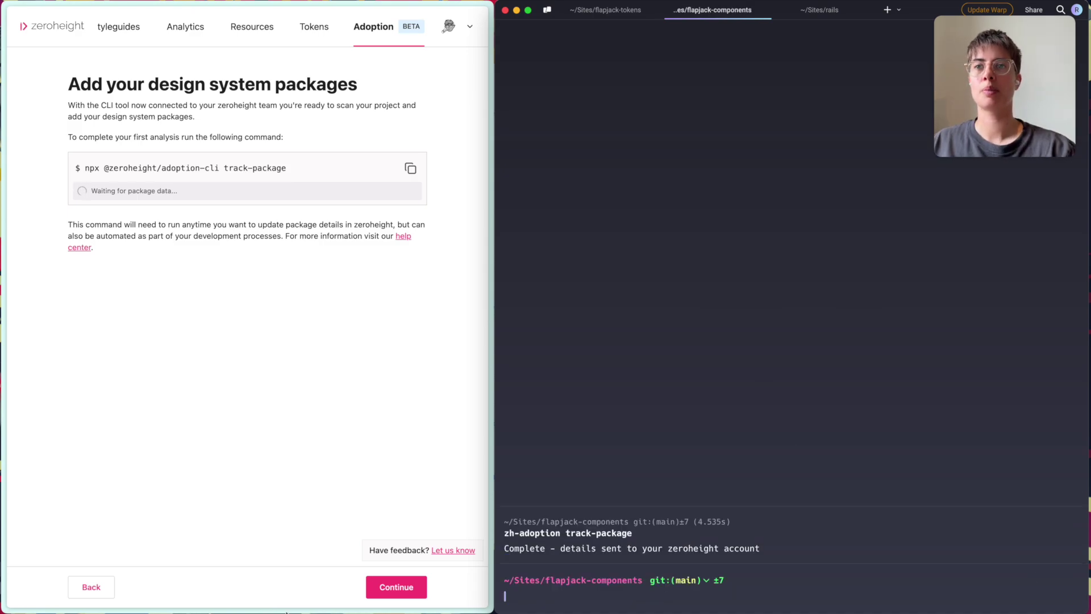
pyautogui.click(397, 587)
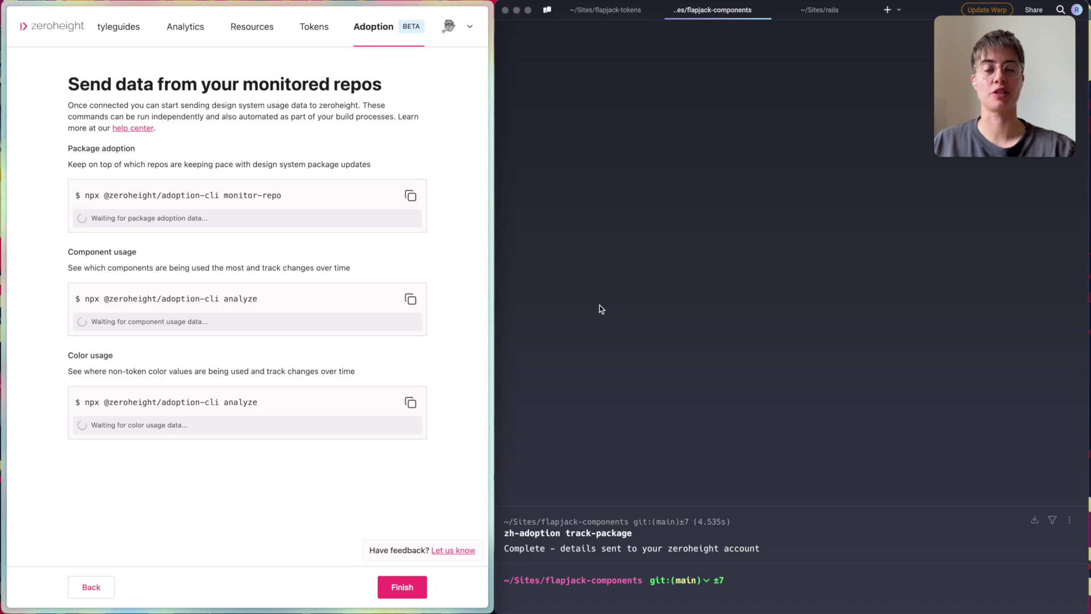
# Run zh-adoption monitor-repo and zh-adoption analyze, then finish the zeroheight setup.
pyautogui.click(849, 33)
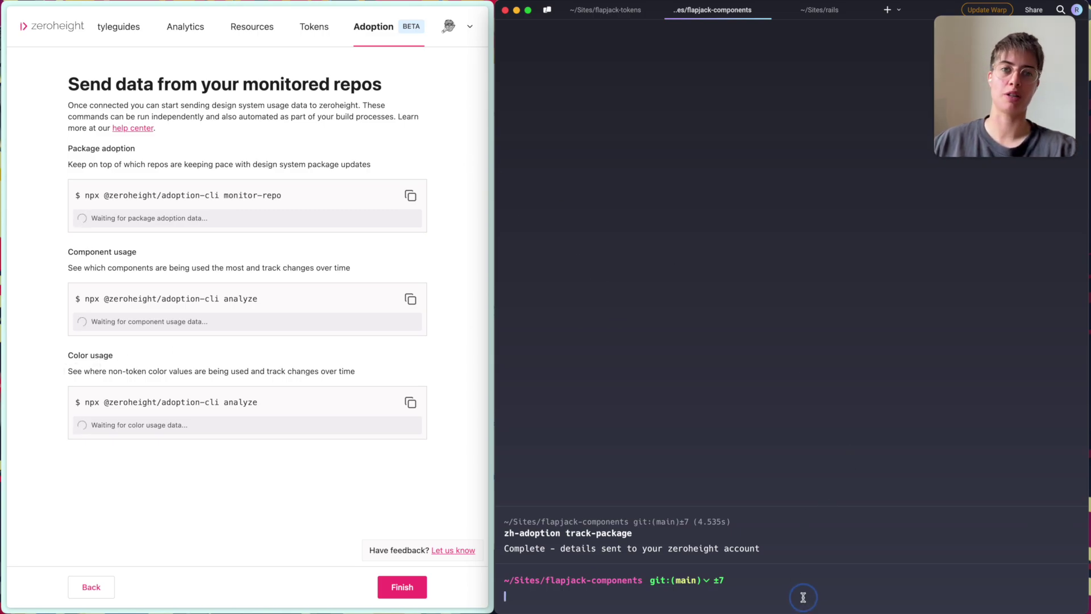
pyautogui.write('zh-adoption monitor-repo')
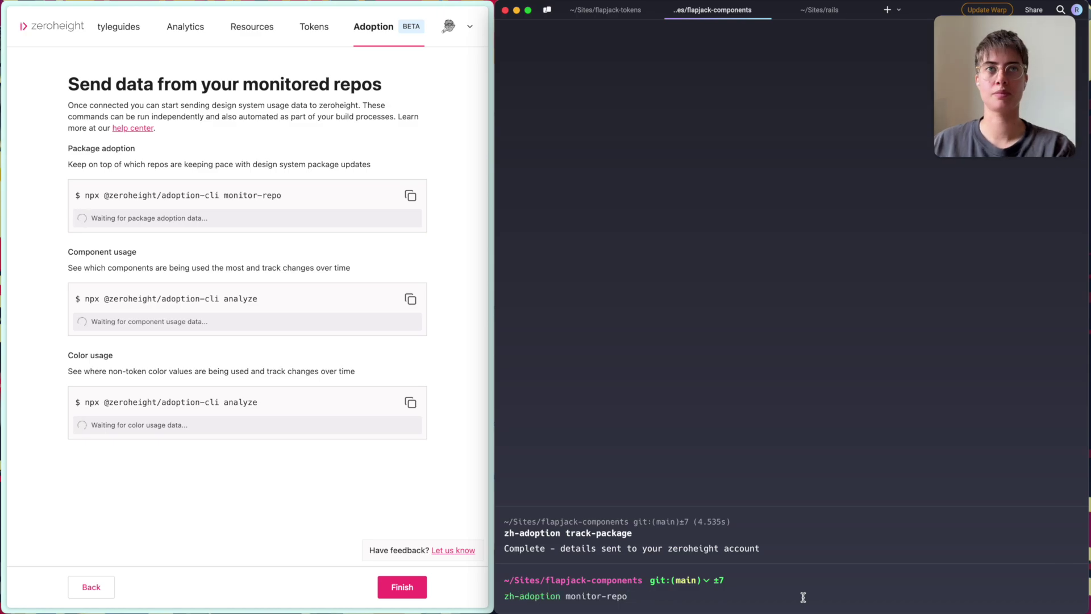
pyautogui.press('Return')
pyautogui.write('zh-adoption analyze')
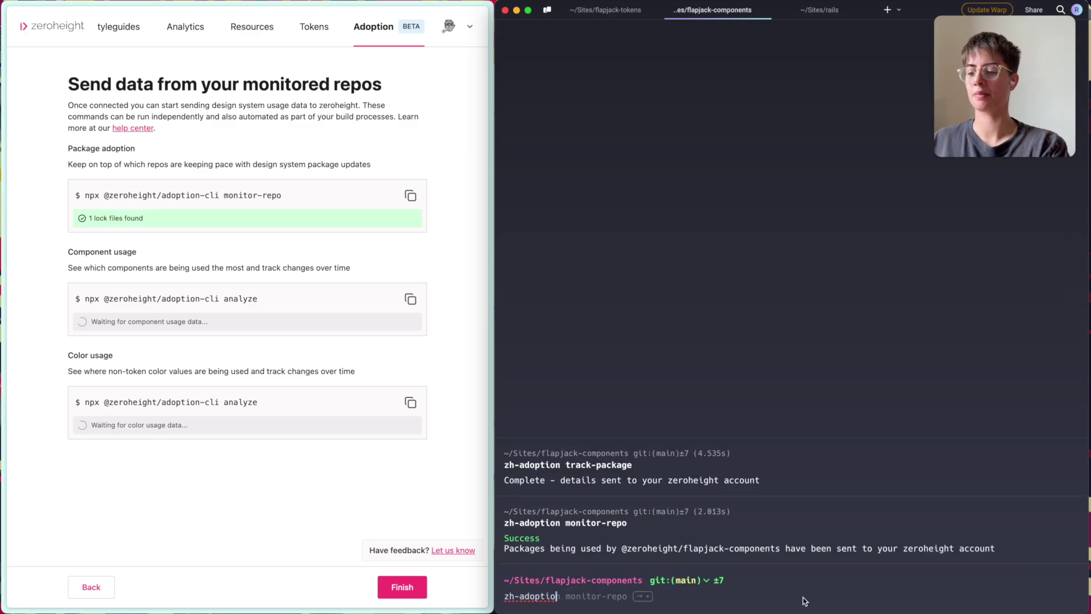
pyautogui.press('Return')
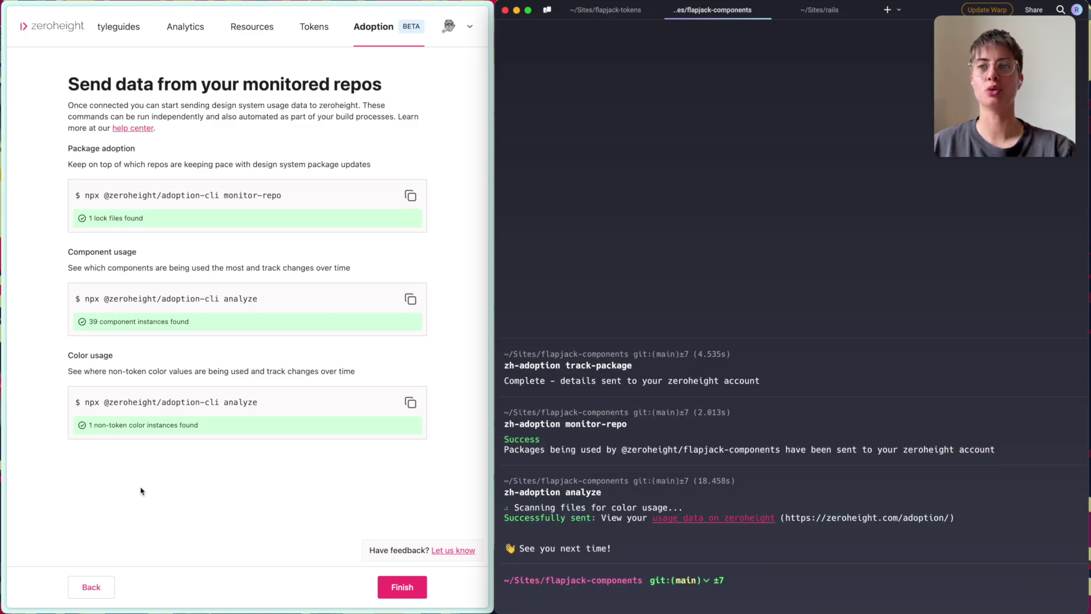
pyautogui.click(401, 590)
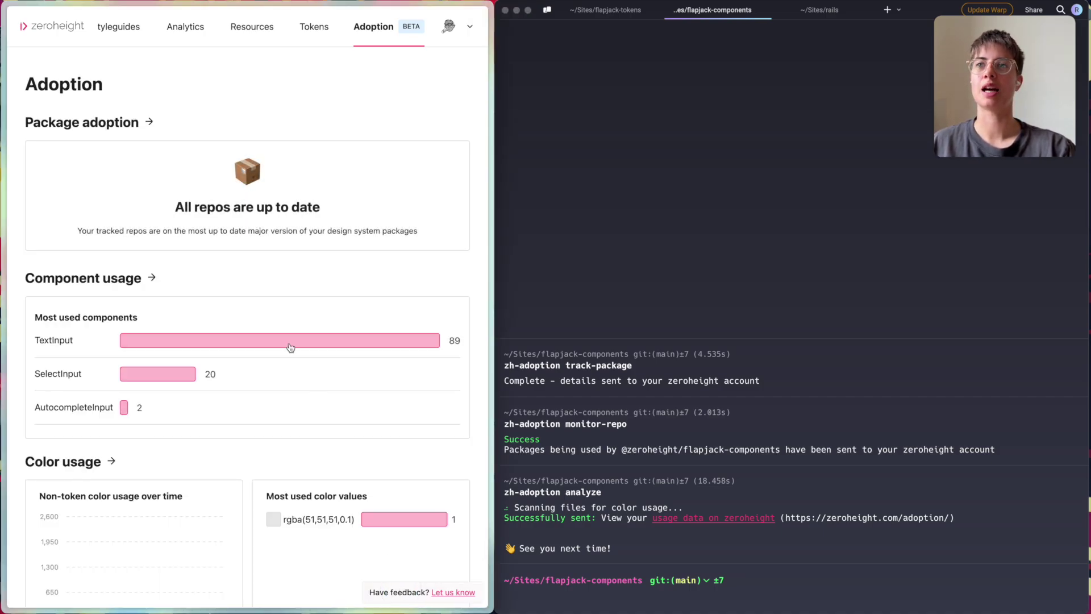
pyautogui.scroll(-1, 290, 348)
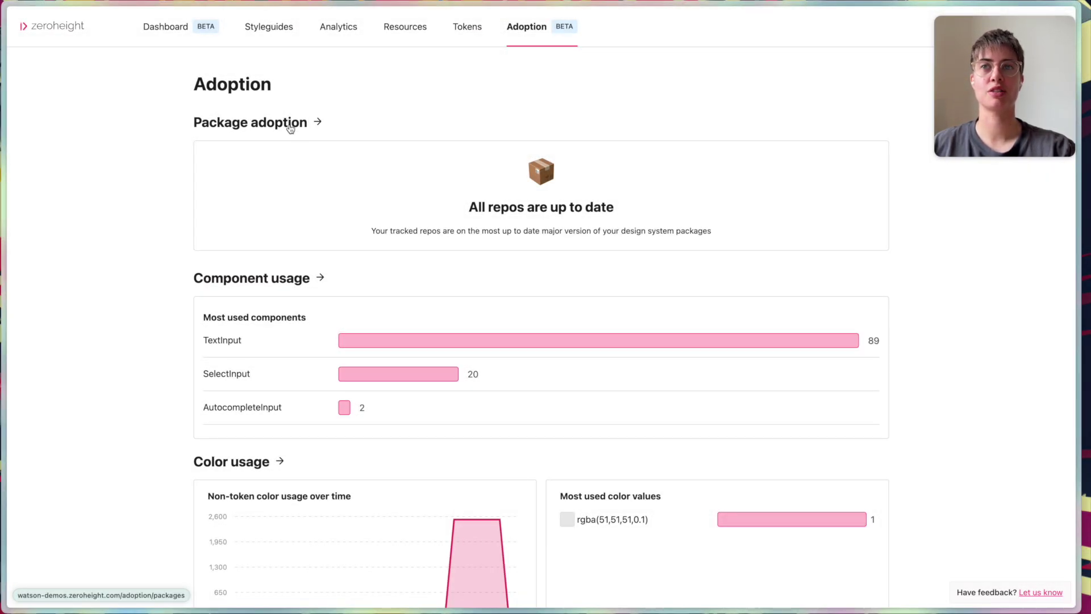
pyautogui.click(289, 124)
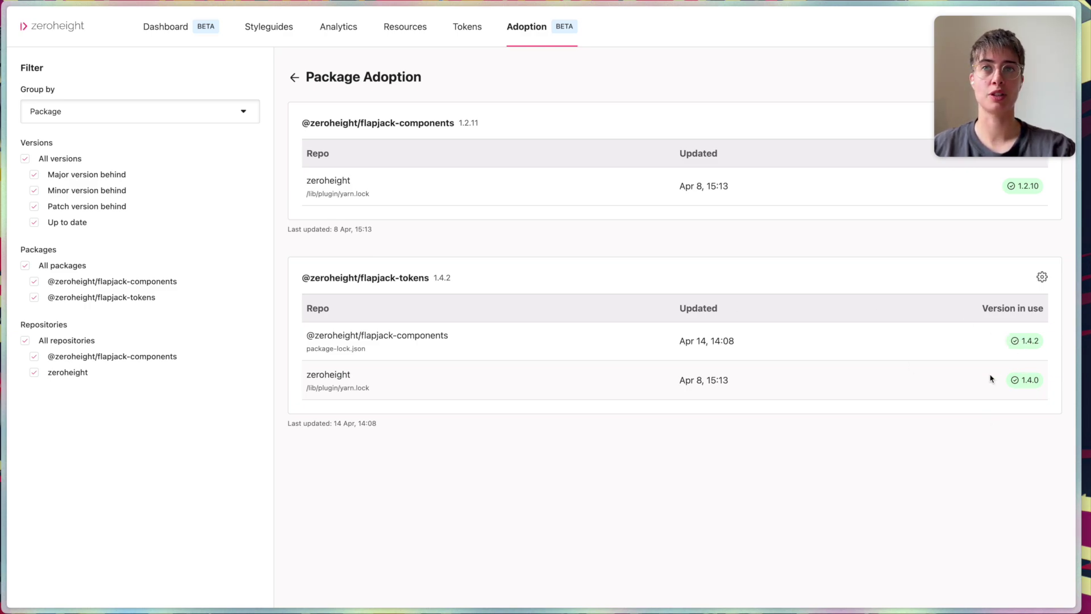
pyautogui.click(295, 77)
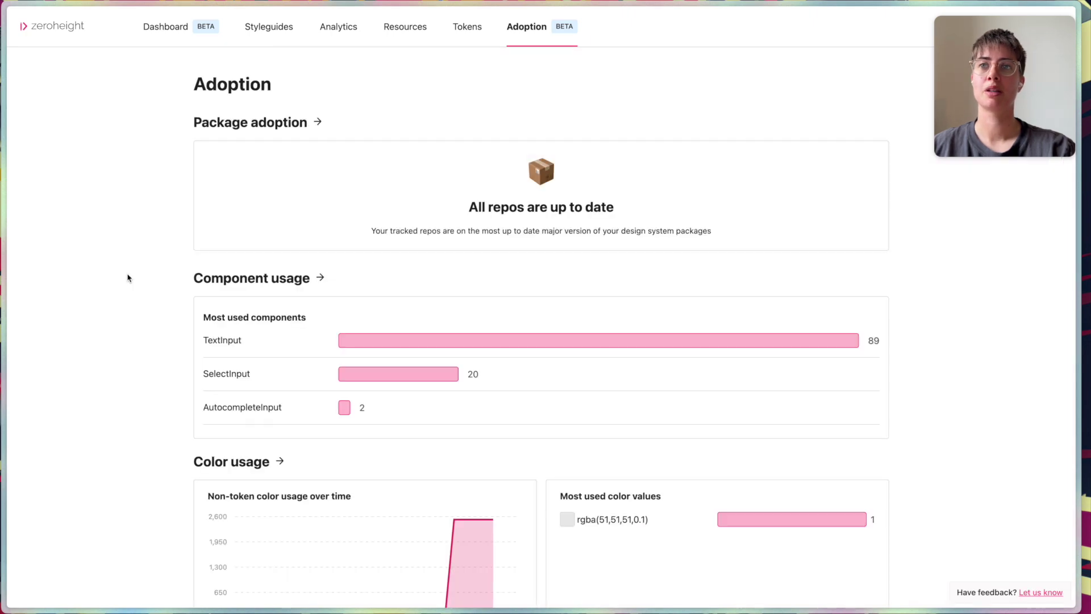
# Expand the type property in TextInput's Properties usage view to review its value counts.
pyautogui.click(248, 287)
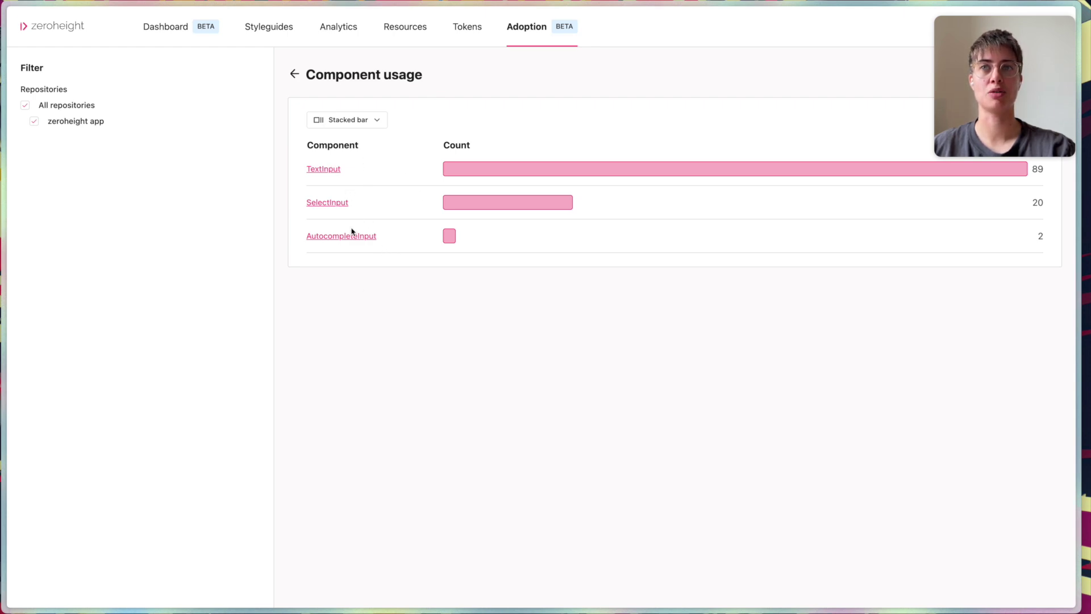
pyautogui.click(328, 170)
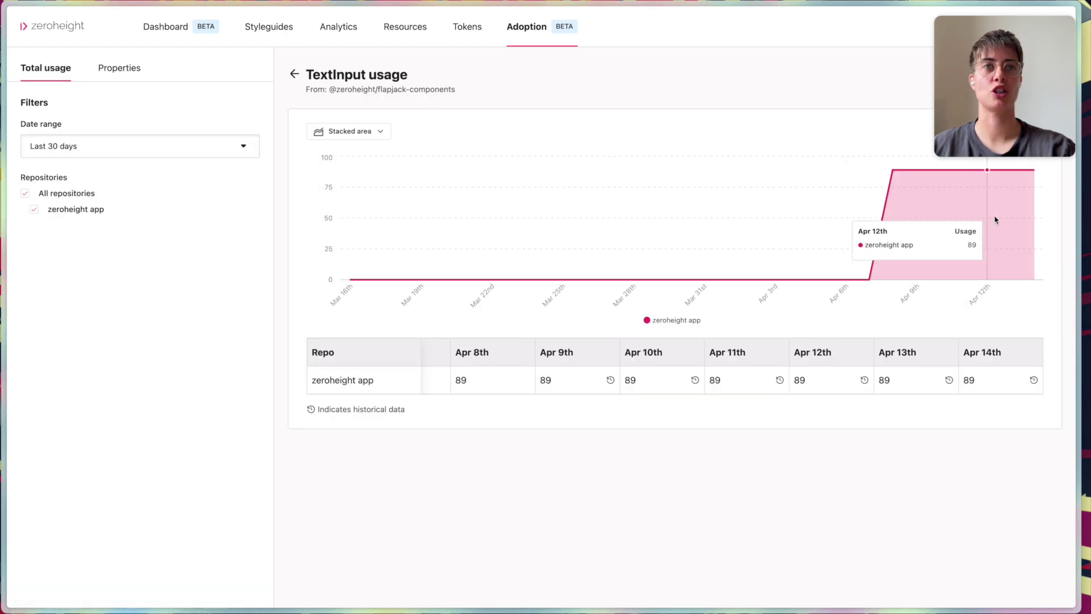
pyautogui.click(119, 74)
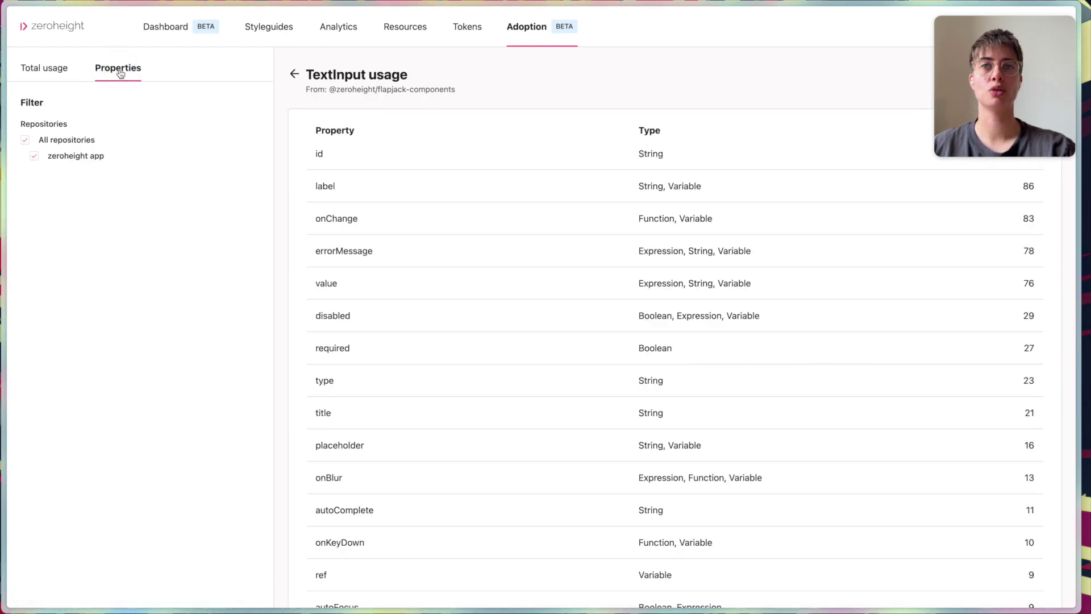
pyautogui.click(390, 374)
pyautogui.scroll(-2, 432, 375)
pyautogui.scroll(-1, 414, 359)
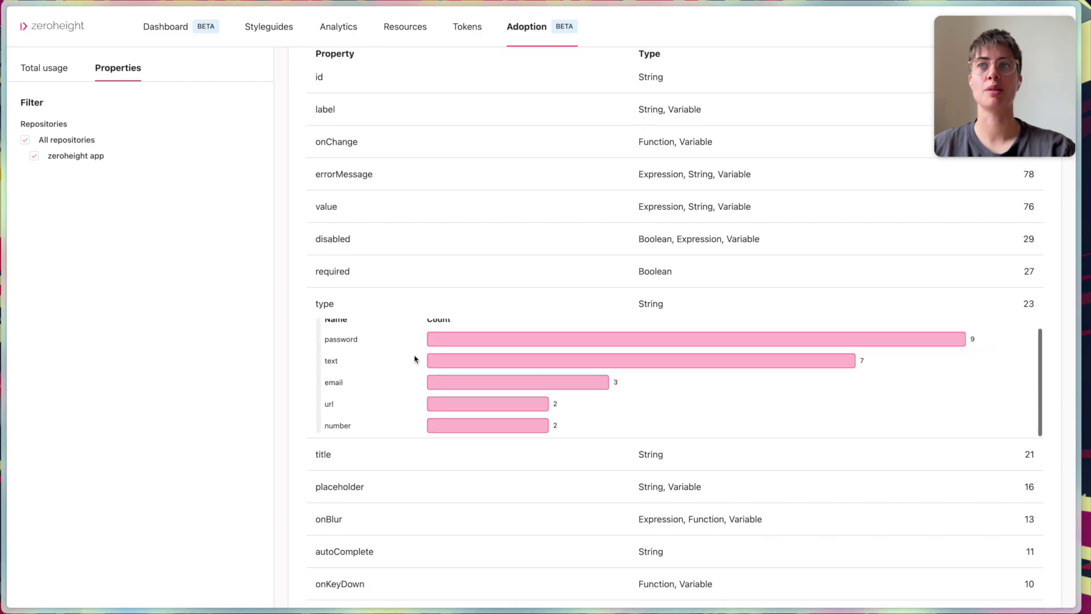
pyautogui.scroll(1, 415, 364)
pyautogui.scroll(-1, 409, 387)
pyautogui.scroll(1, 409, 388)
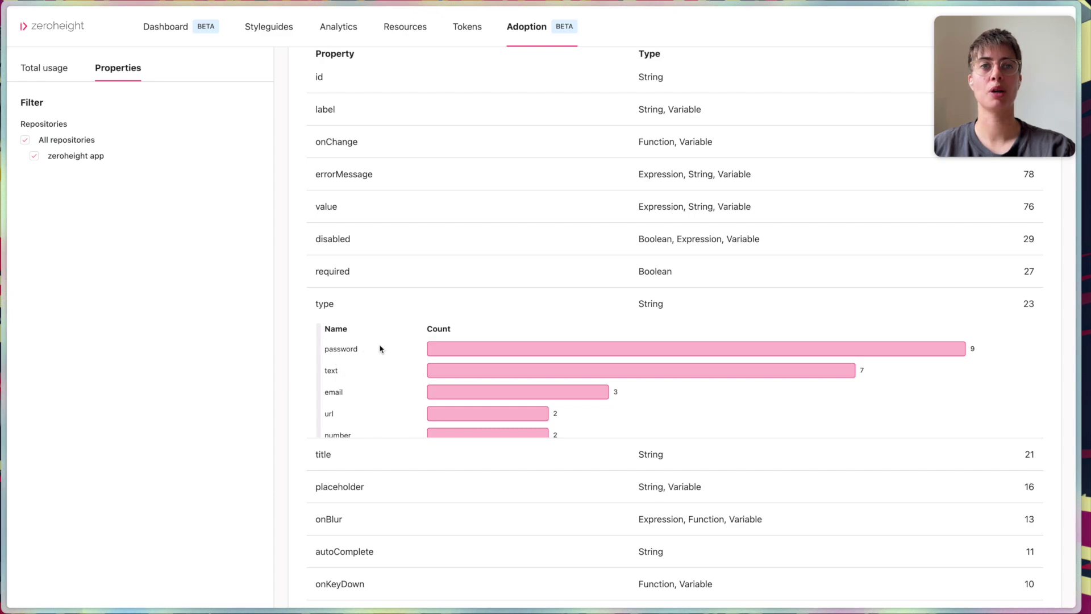
pyautogui.scroll(-1, 445, 380)
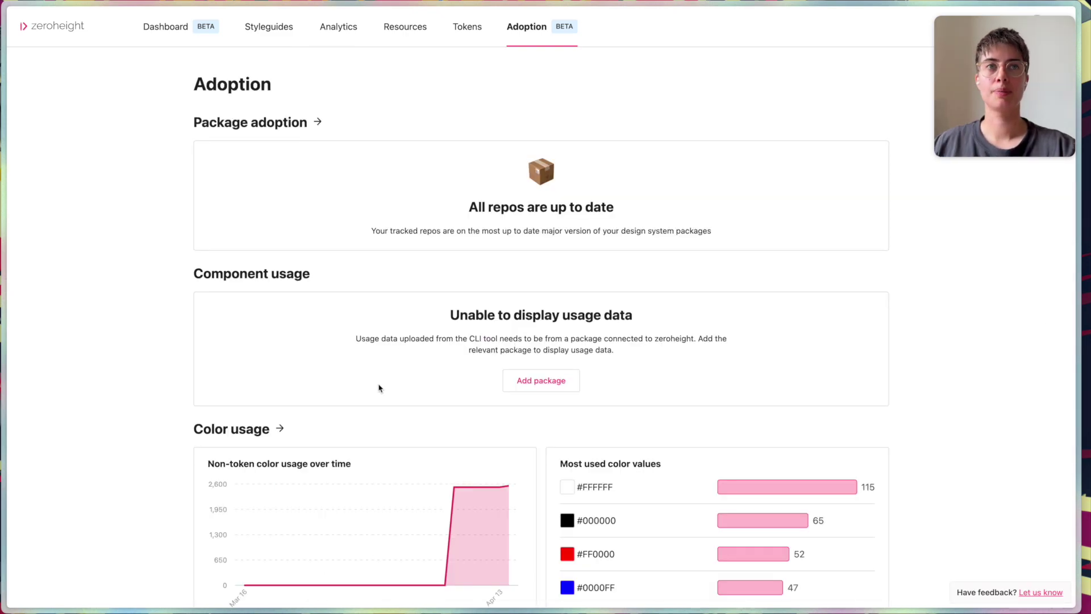
# Open #000000 from the Color usage Values list to see its trend and similar values.
pyautogui.click(263, 430)
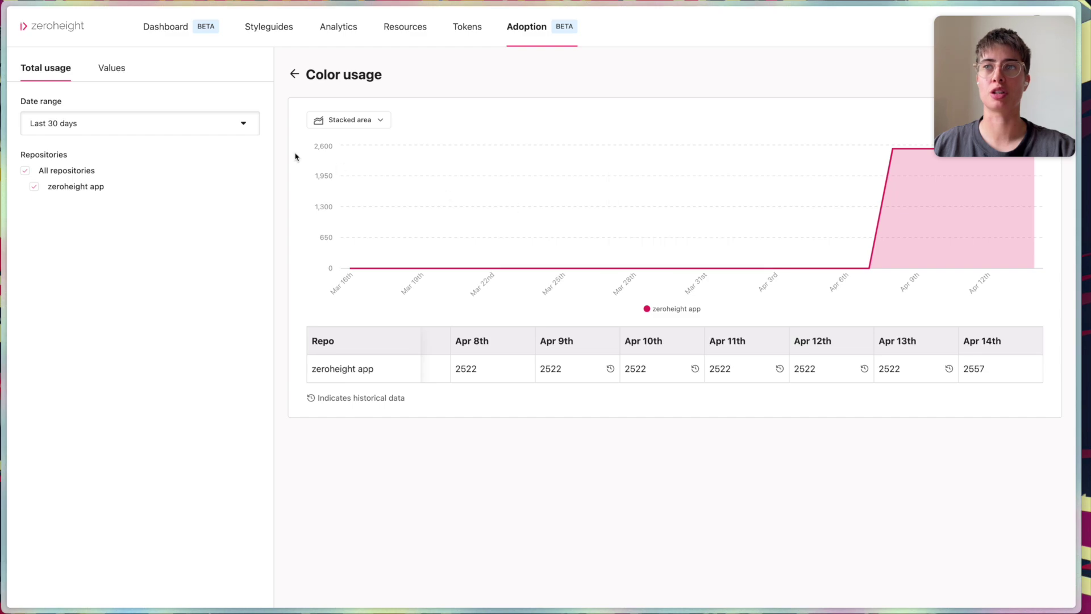
pyautogui.click(112, 71)
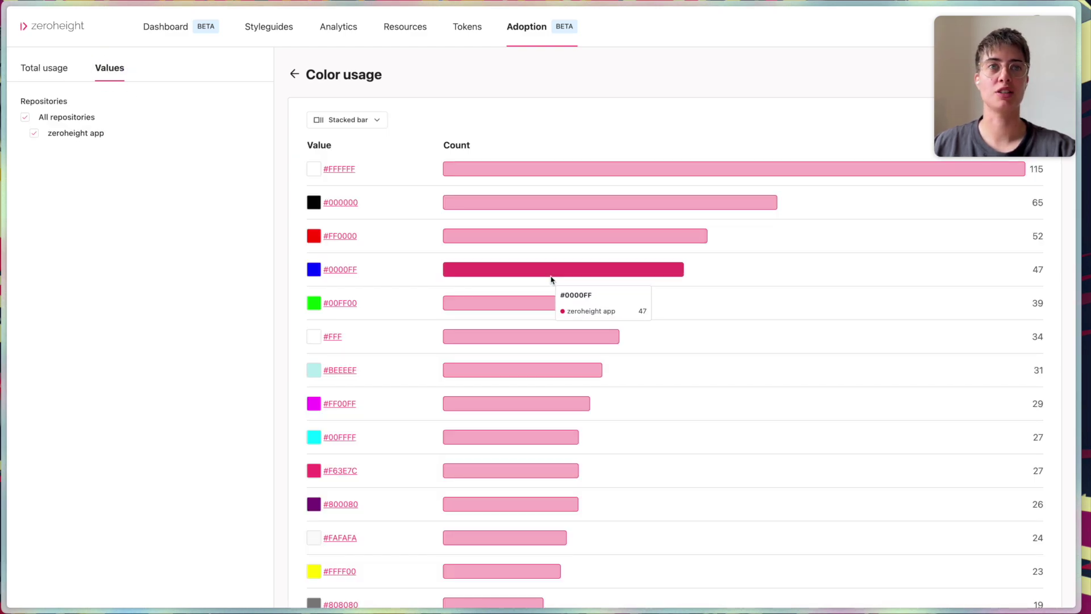
pyautogui.click(348, 206)
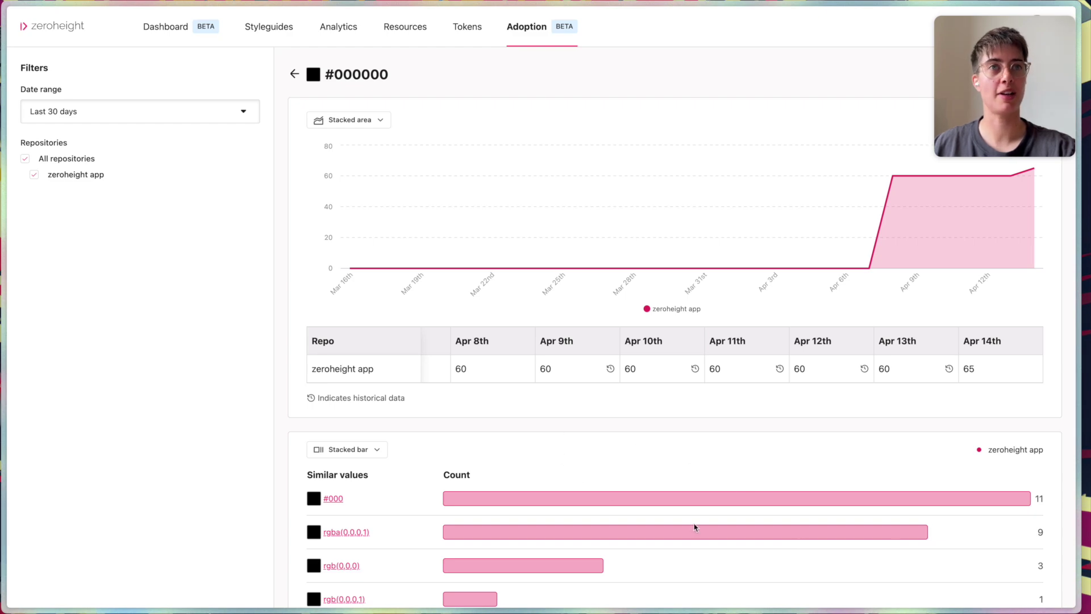